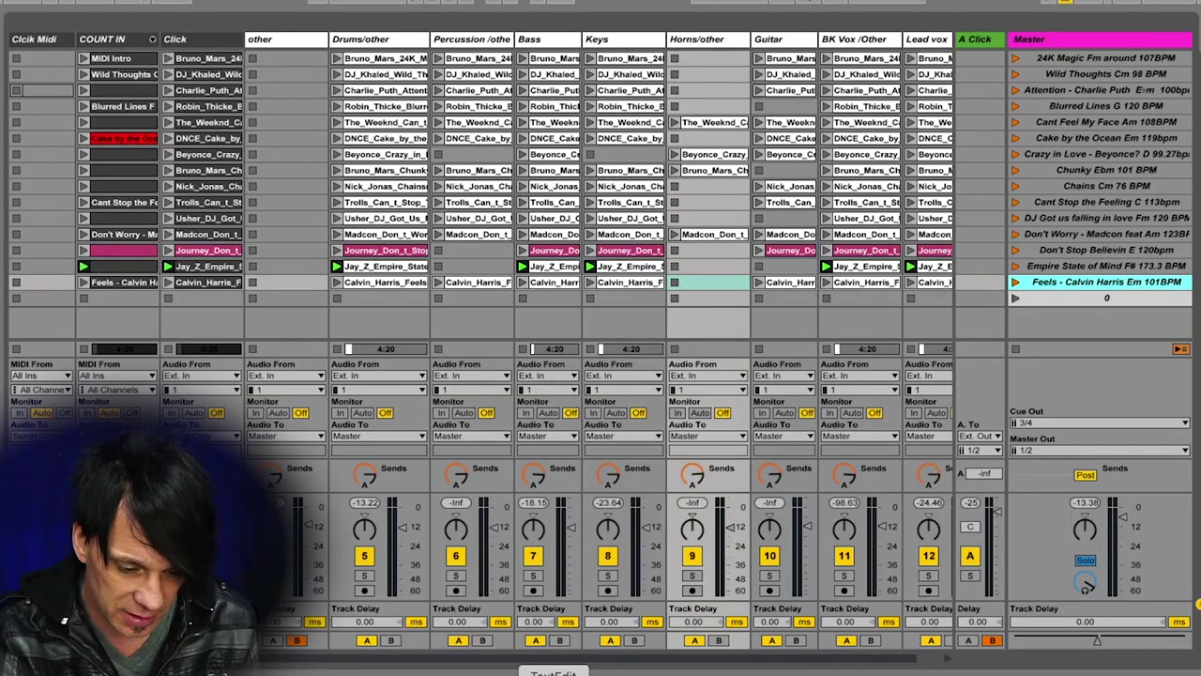
Step: Launch the Line 6 FBV Control pedal editor on top of the Live set
click(847, 672)
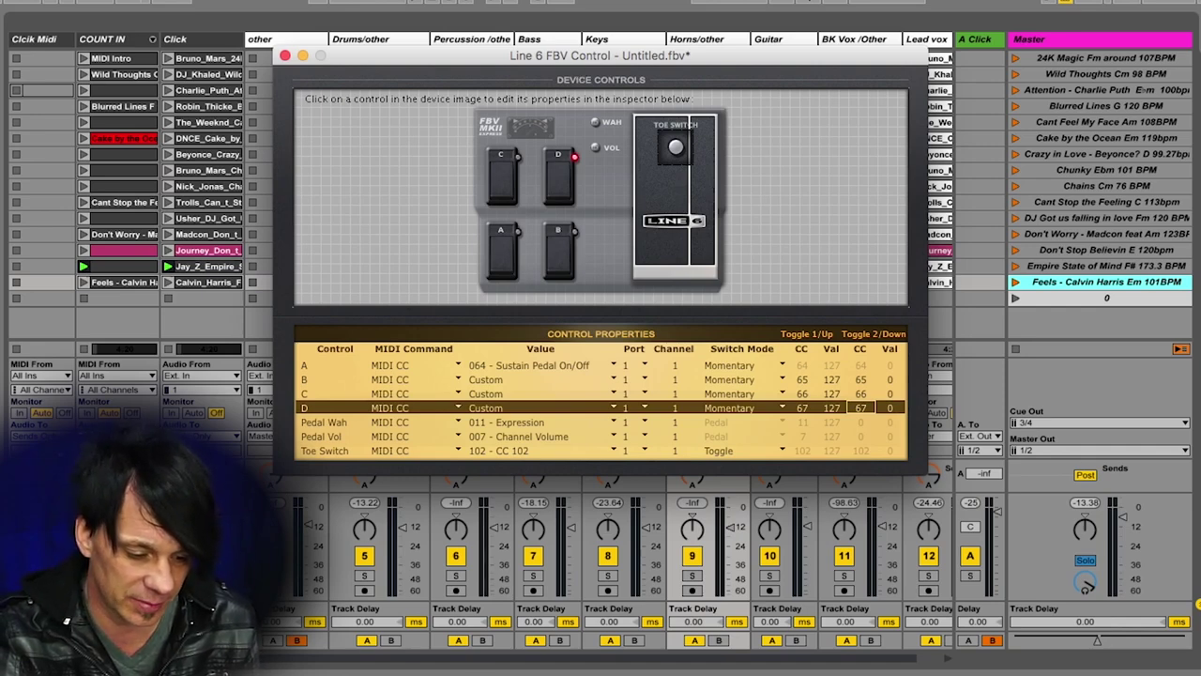
Step: Look over the FBV Control 1.06 download page, then return to the FBV Control editor
click(421, 672)
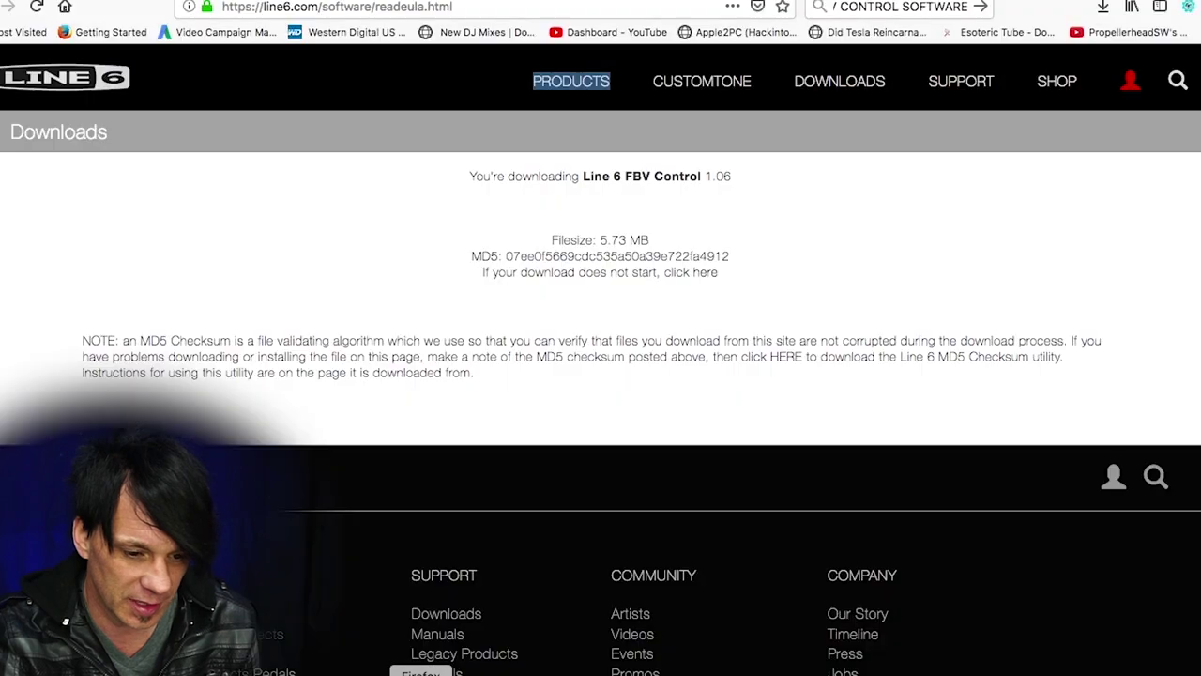
scroll(660, 361, down, 2)
scroll(660, 361, up, 2)
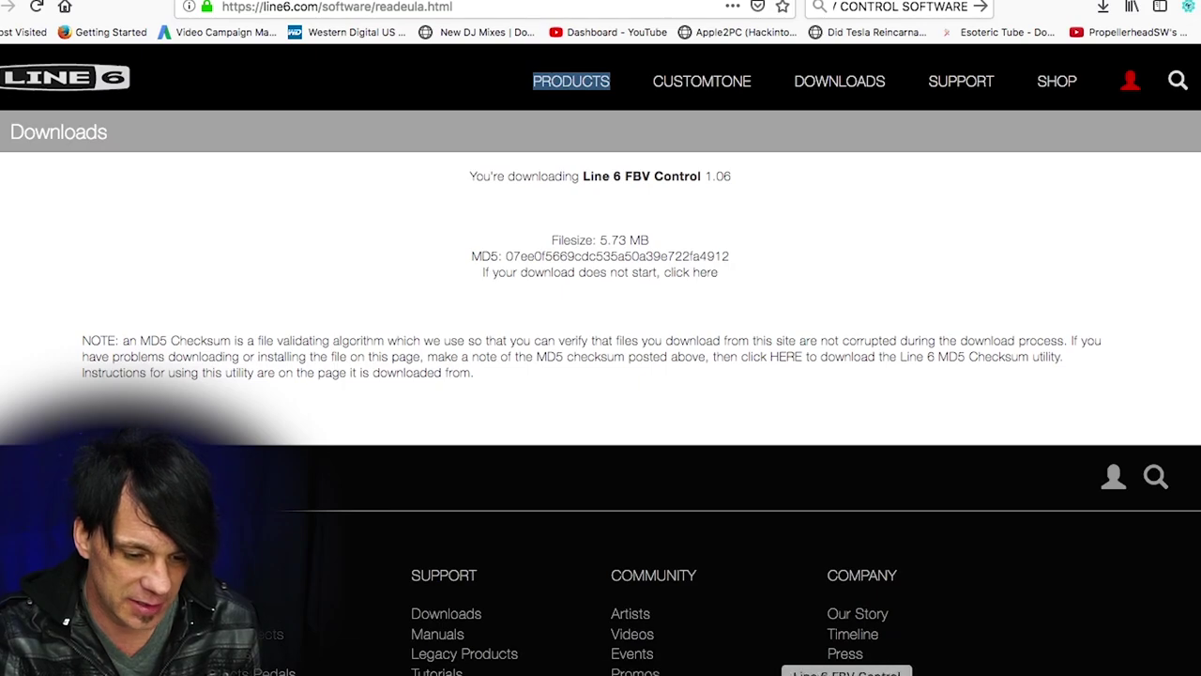
click(878, 672)
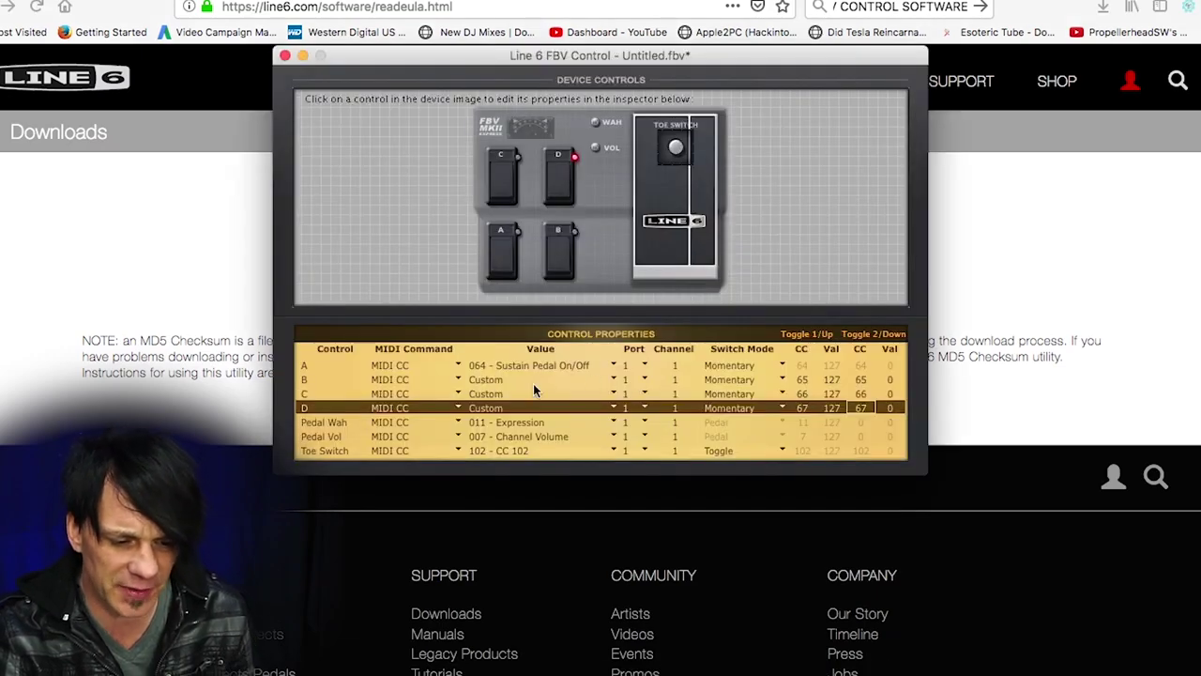
Step: Keep footswitches B, C and D on MIDI CC and show footswitch A's switch mode options
click(457, 380)
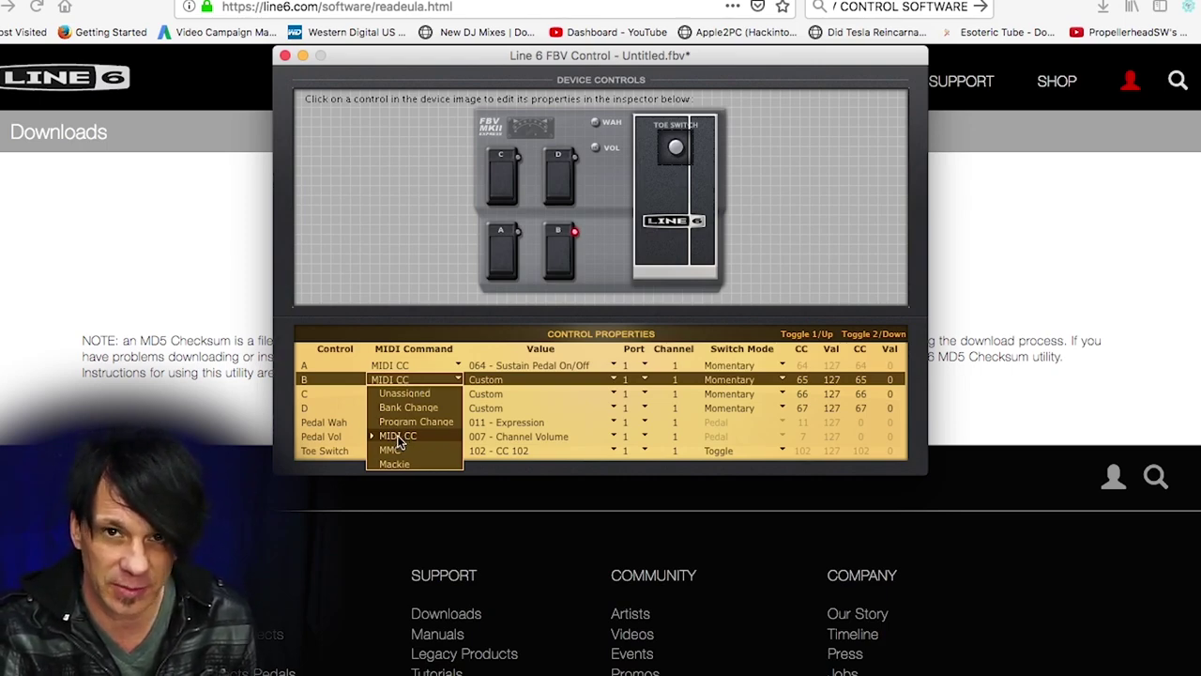
click(459, 379)
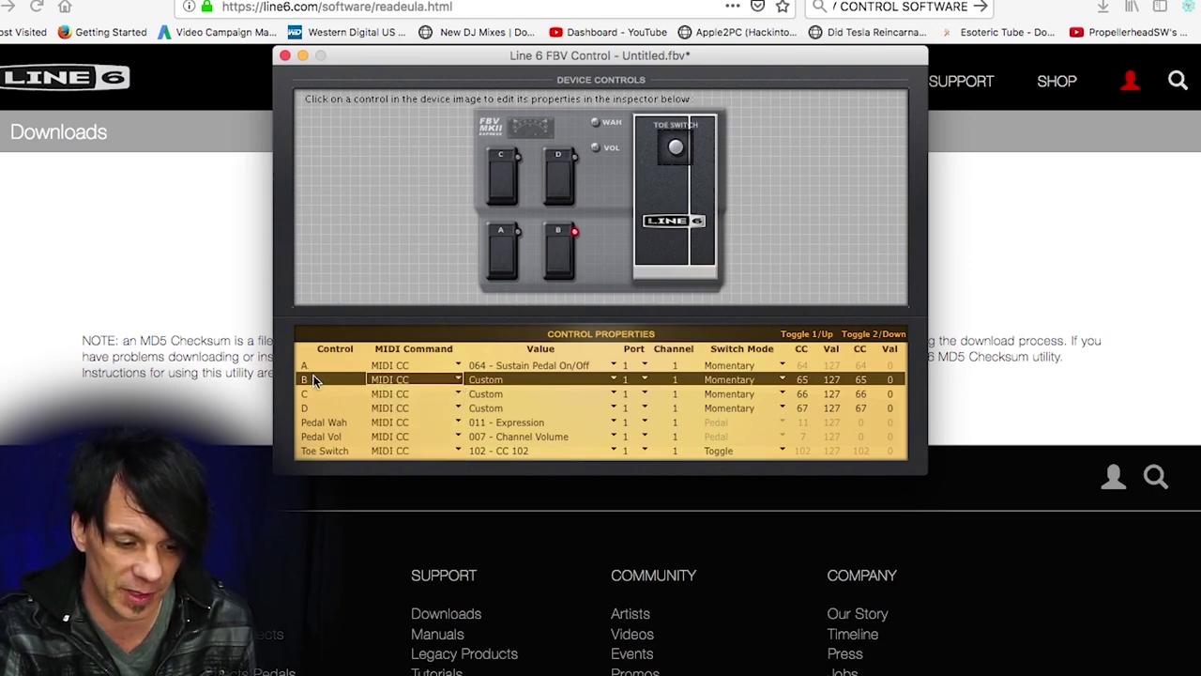
click(396, 394)
click(392, 353)
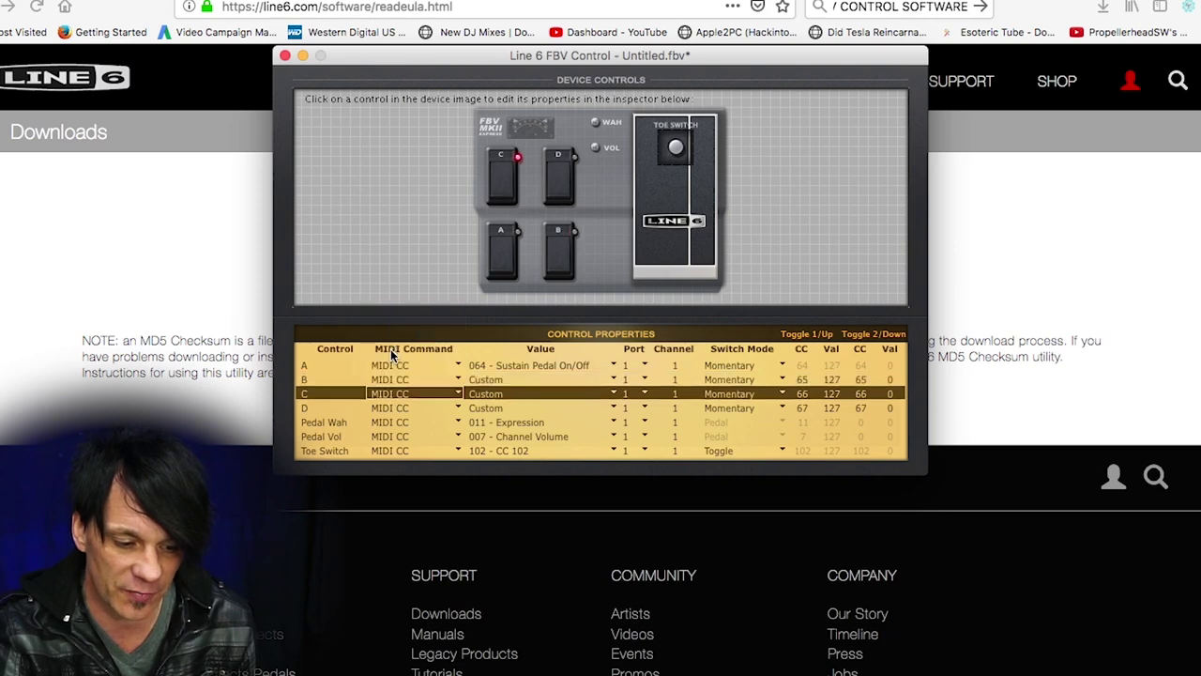
click(393, 409)
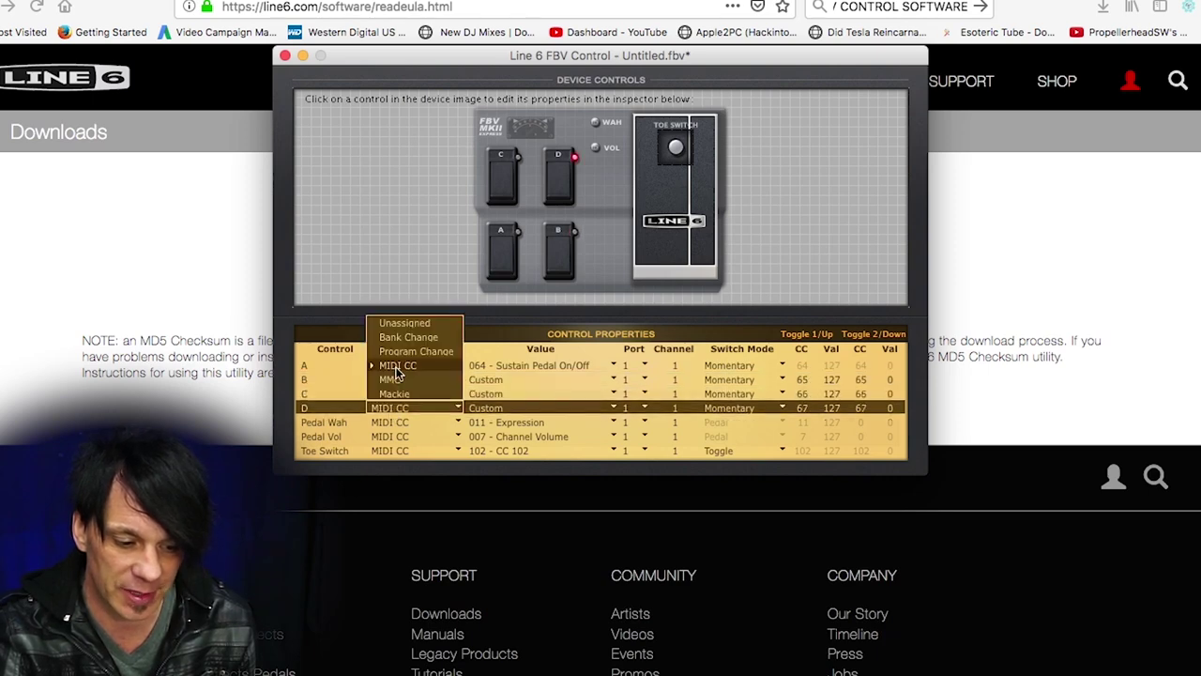
click(400, 366)
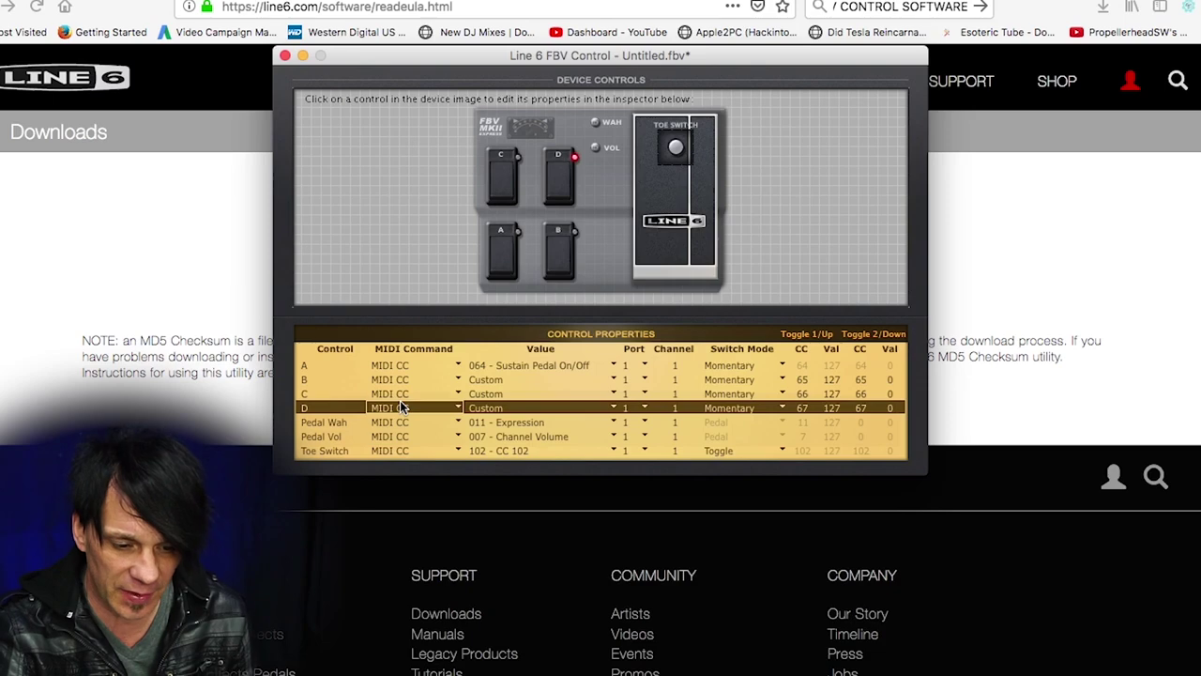
click(735, 367)
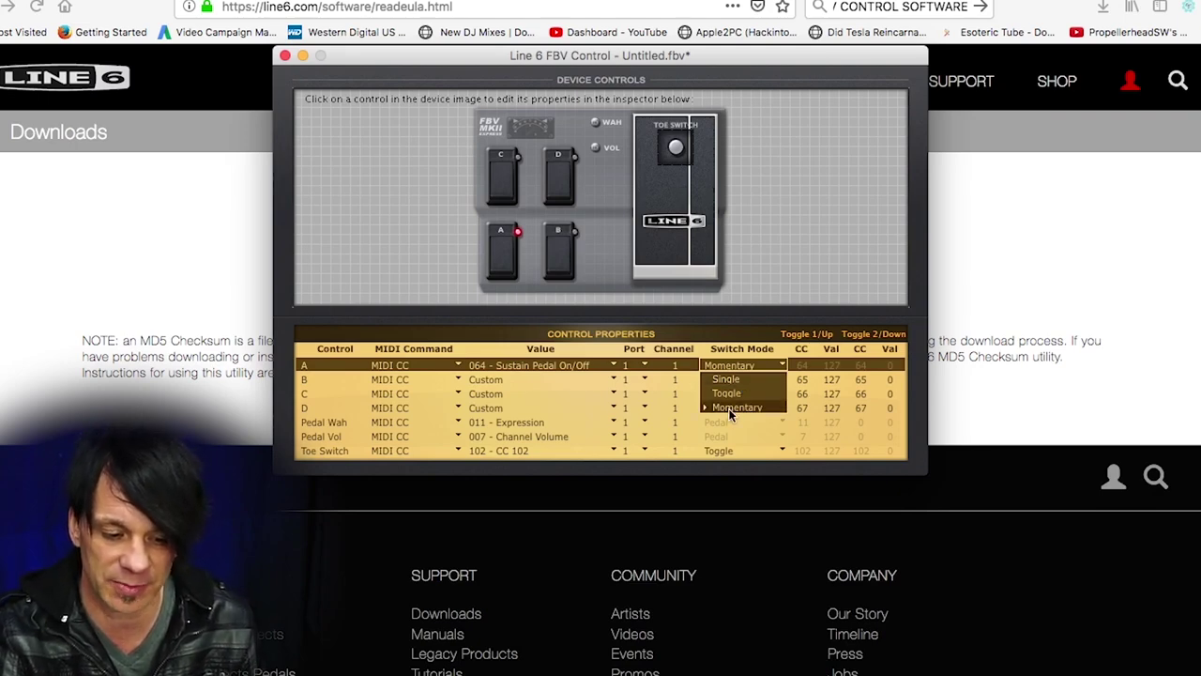
Step: Leave footswitch A on Momentary and return to the 'ANTHONY SONGS 12 song Pre-made' Live set
click(731, 409)
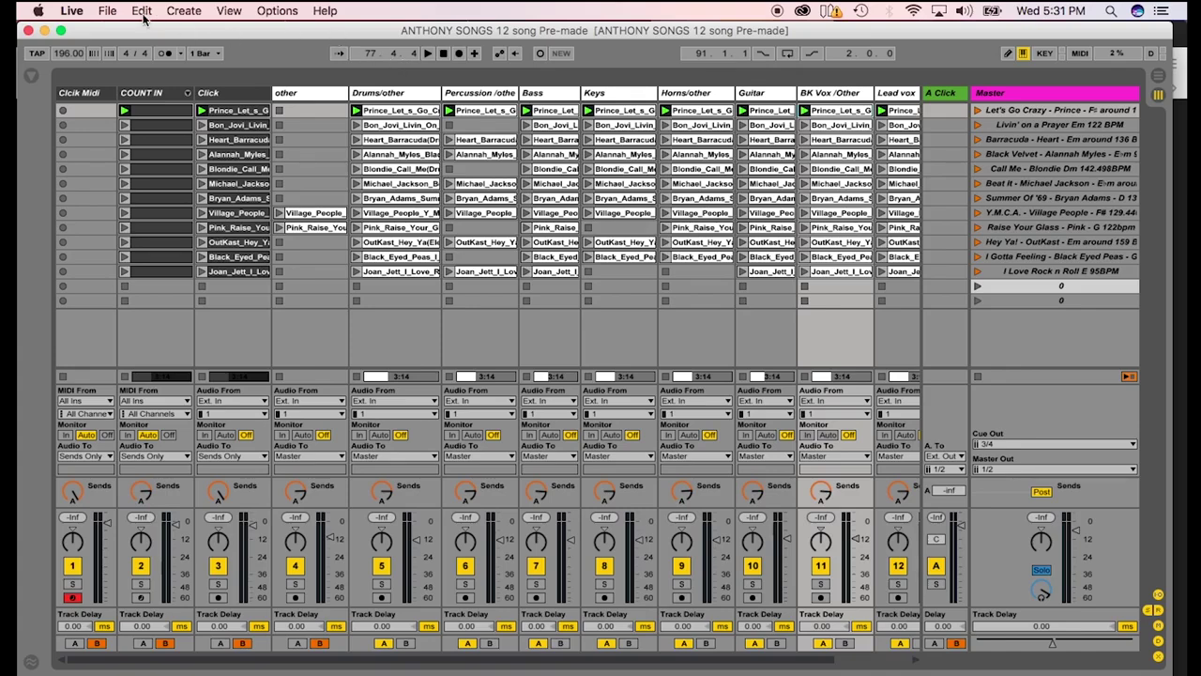
Step: Open Live's Preferences from the Live menu, showing the MIDI control surface settings
click(73, 11)
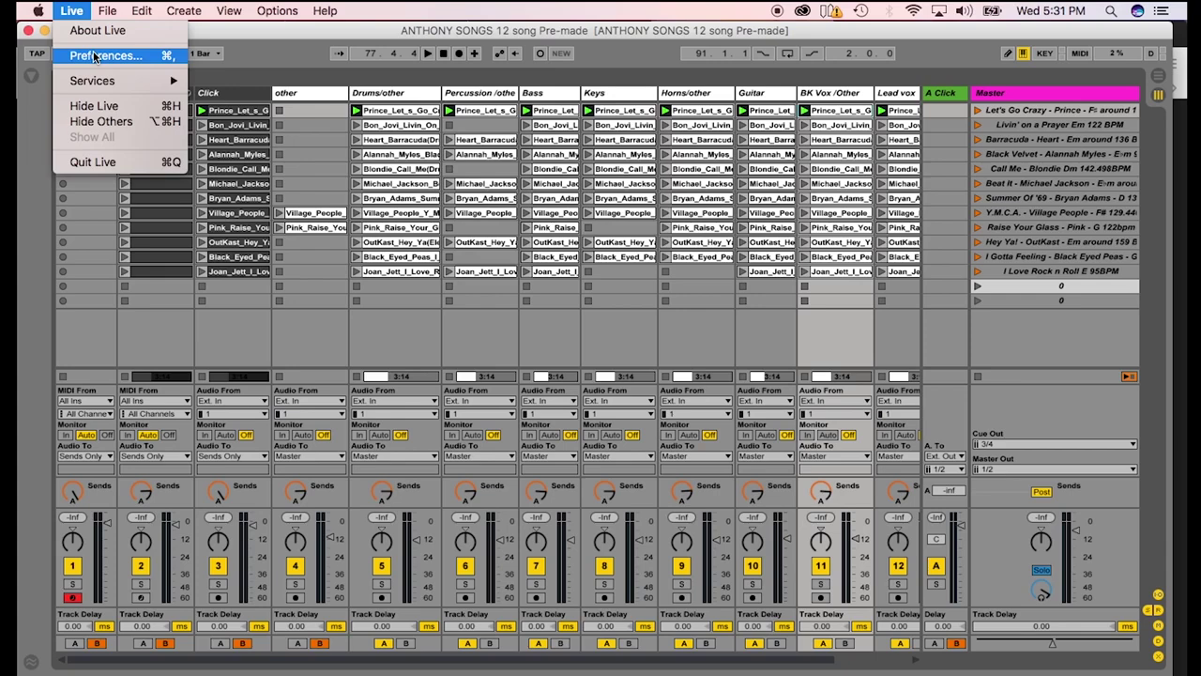
click(75, 15)
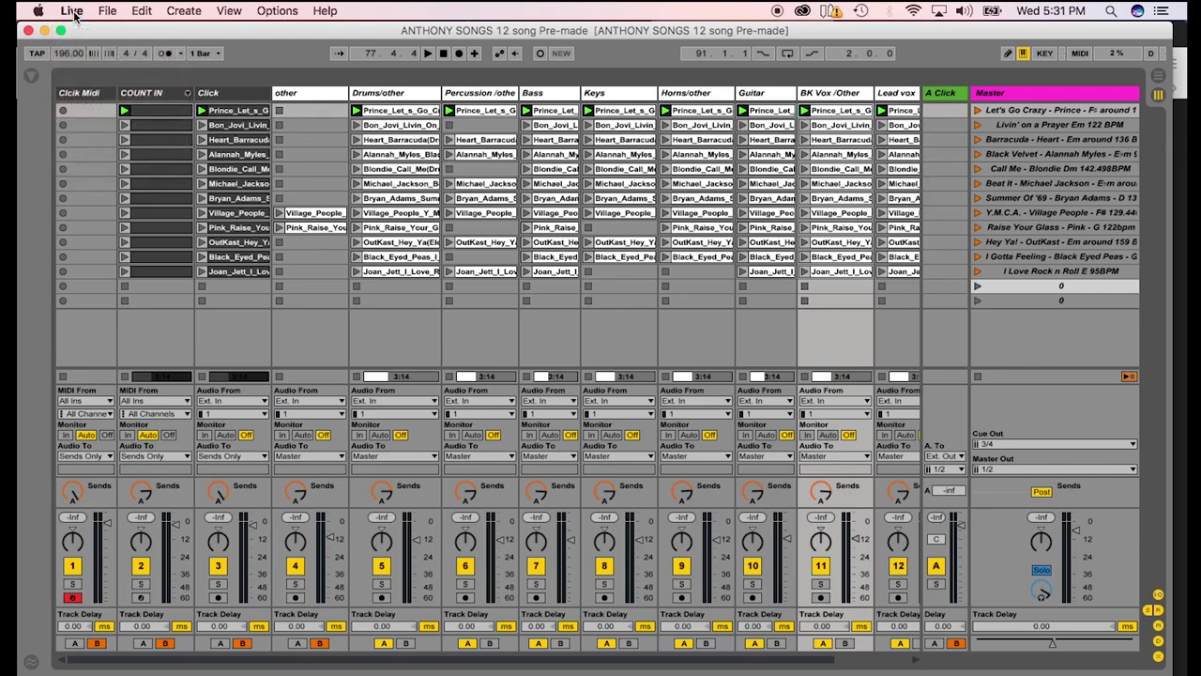
click(75, 14)
click(90, 56)
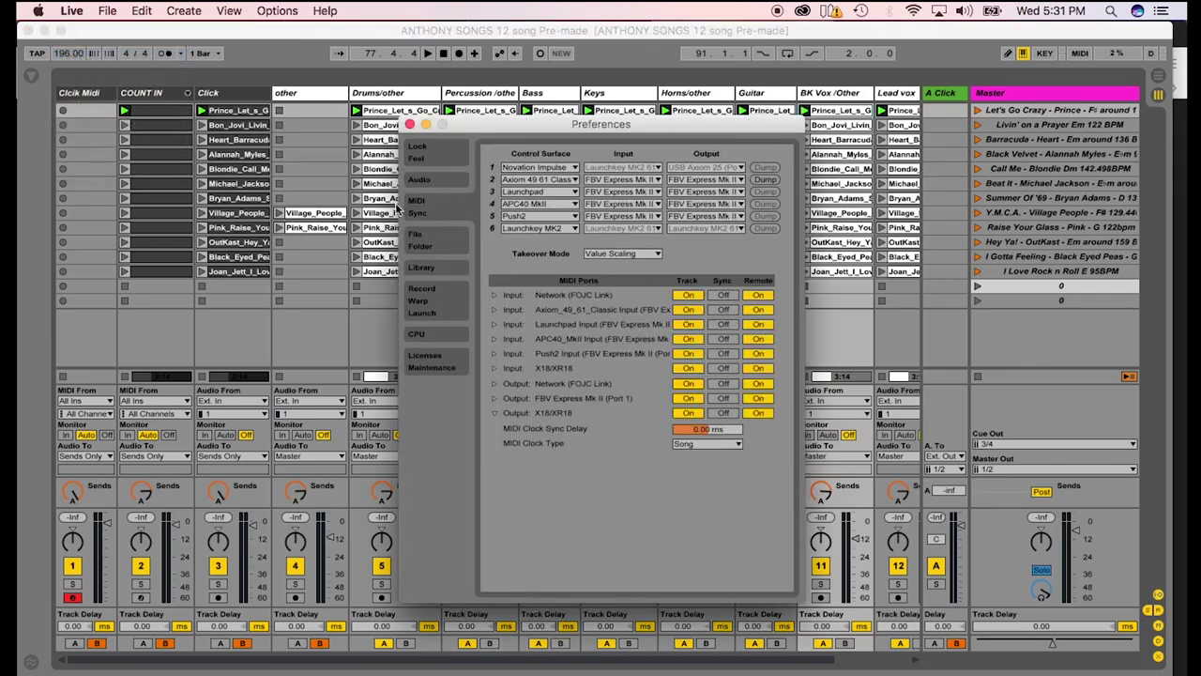
Step: Turn off Track input for the Axiom, Launchpad, Push2, APC40 and X18/XR18 ports
click(425, 155)
click(419, 185)
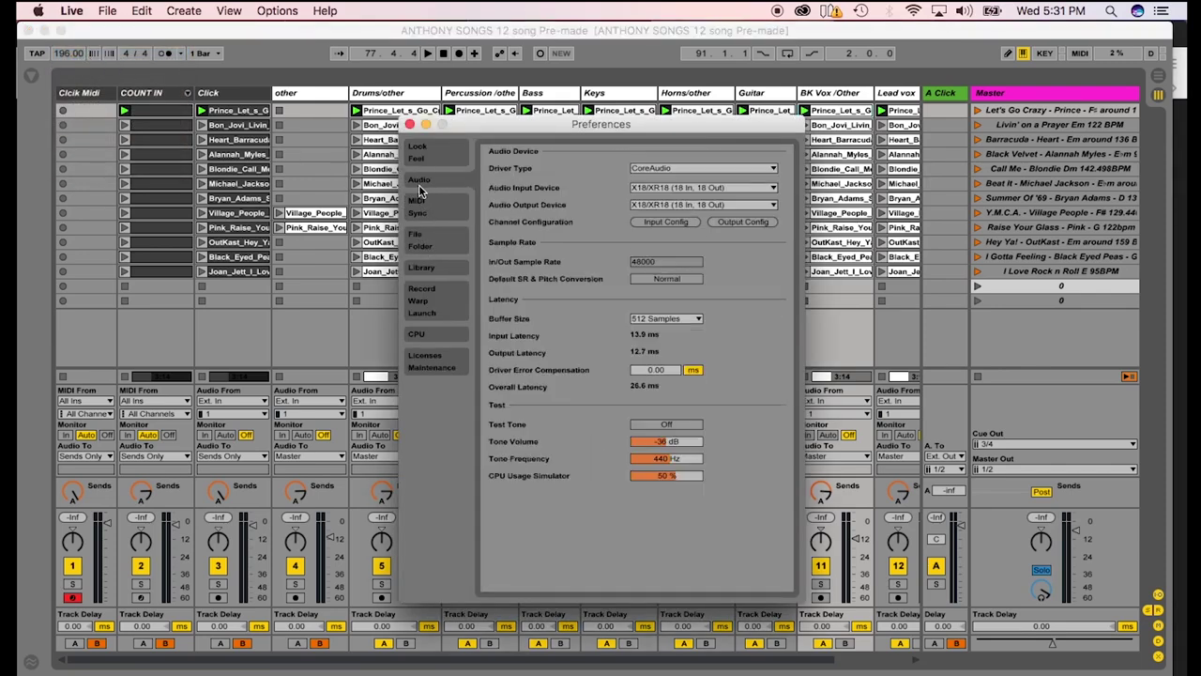
click(419, 204)
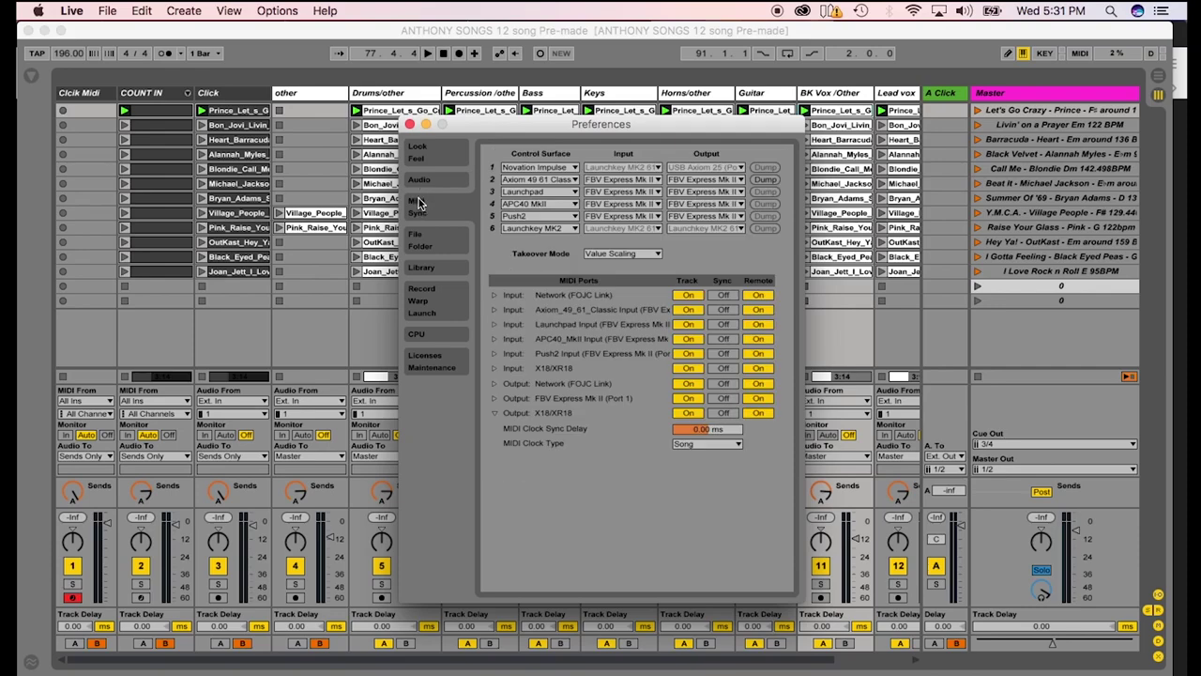
click(692, 309)
click(692, 325)
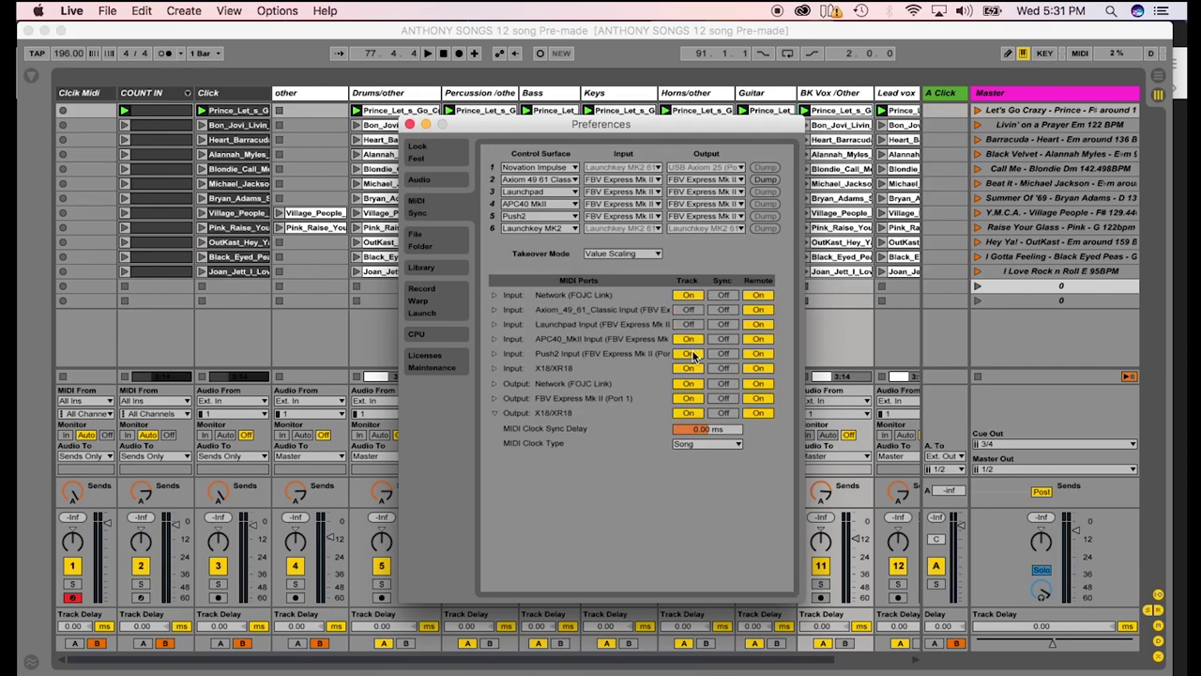
click(693, 353)
click(692, 338)
click(691, 368)
Step: Turn off Remote for the X18/XR18, Push2, APC40 and Launchpad inputs
click(763, 367)
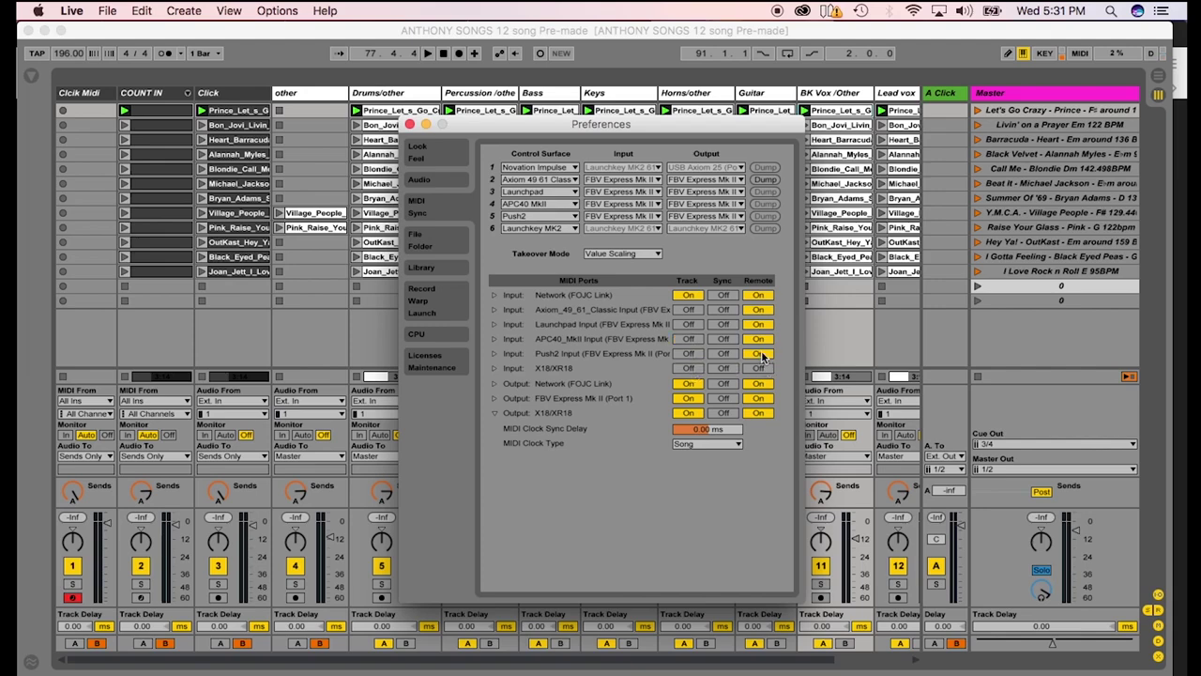
click(760, 353)
click(760, 340)
click(760, 325)
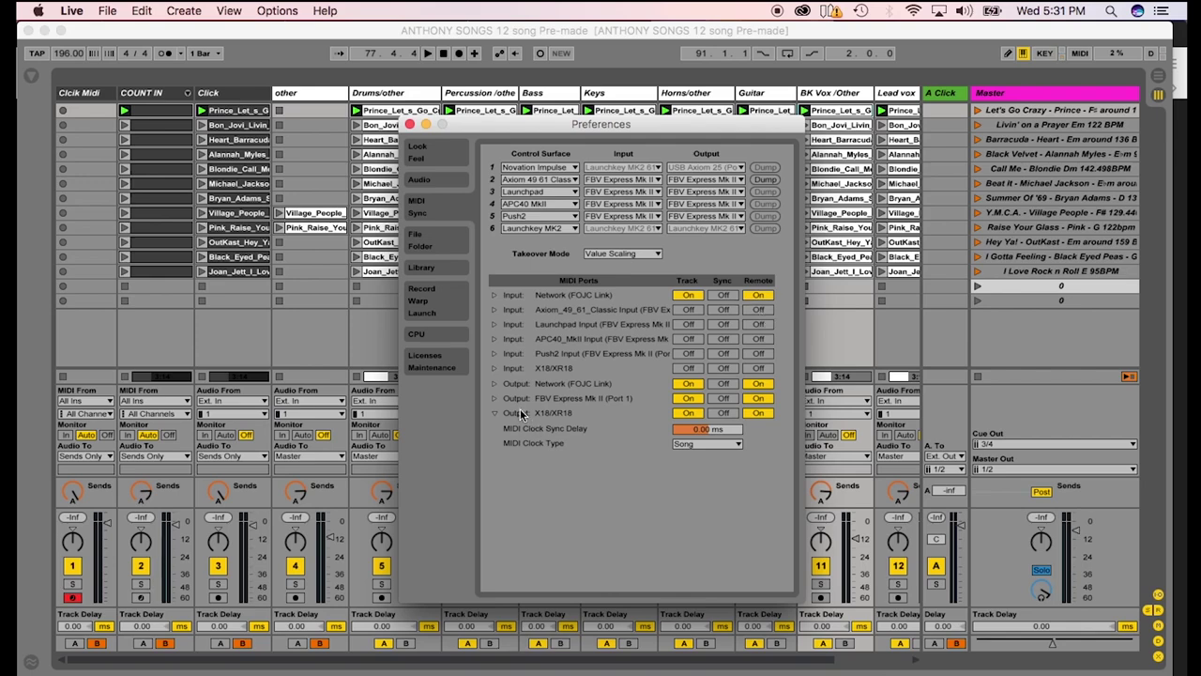
Step: Set the FBV Express Mk II (Port 1) output to Track and Remote on
click(688, 398)
click(752, 400)
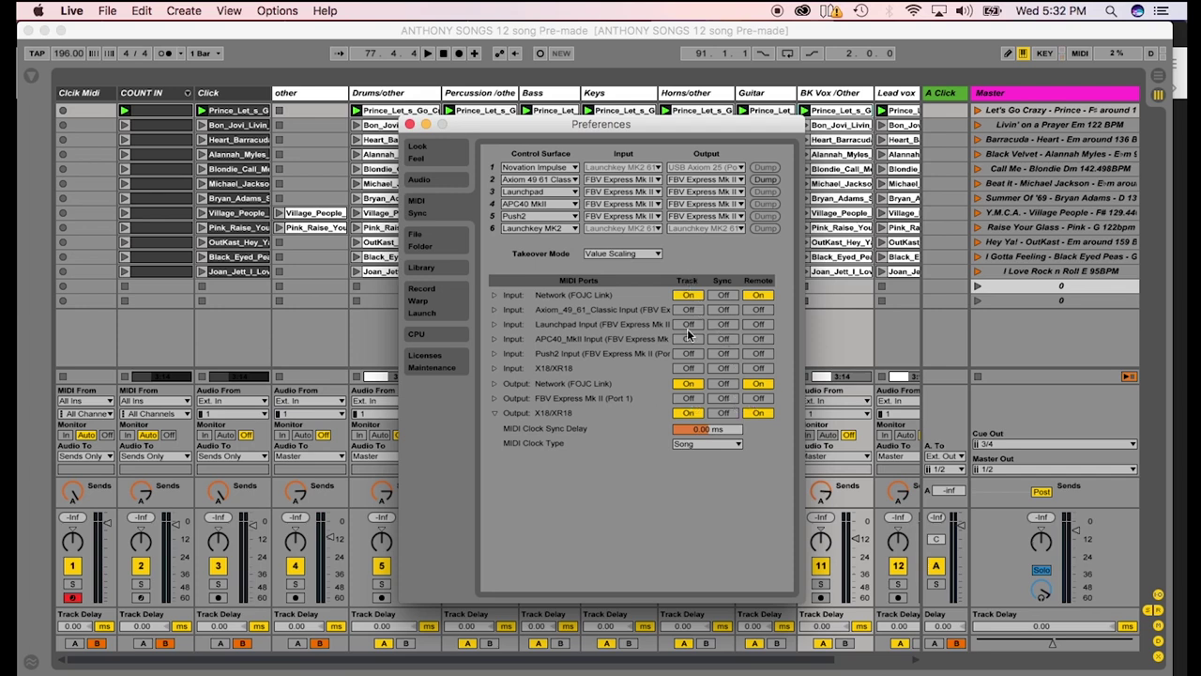
click(690, 399)
click(759, 399)
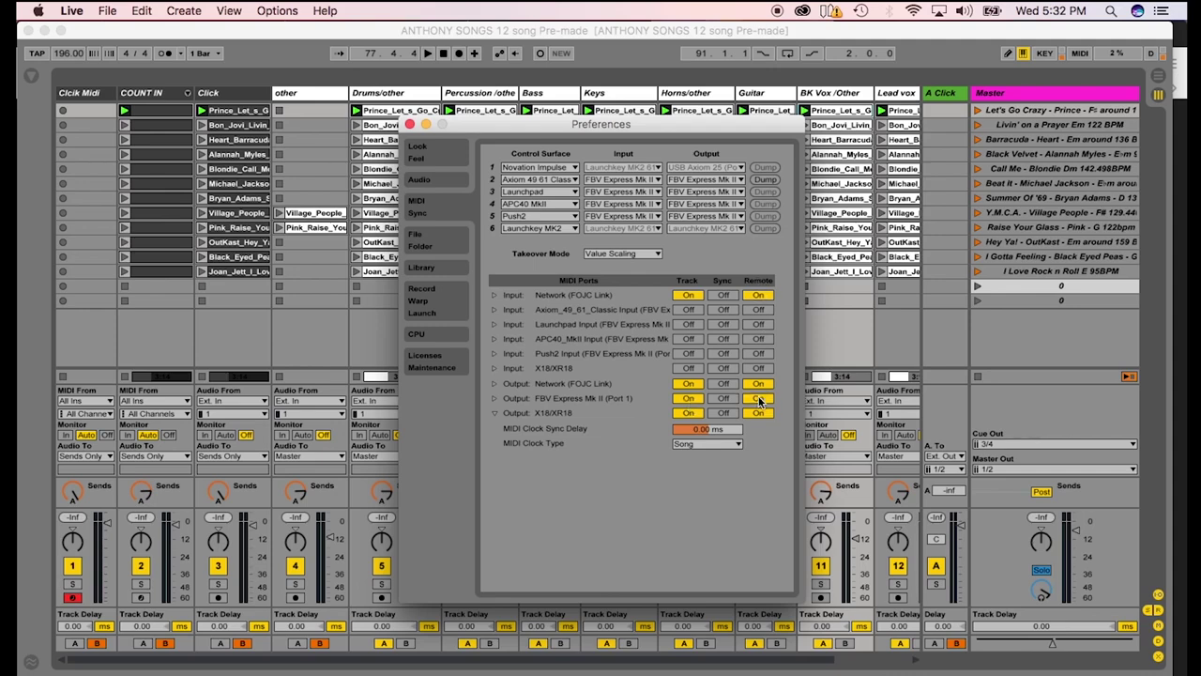
Step: Set control surface 2's input and output to FBV Express Mk II (Port 1)
click(628, 179)
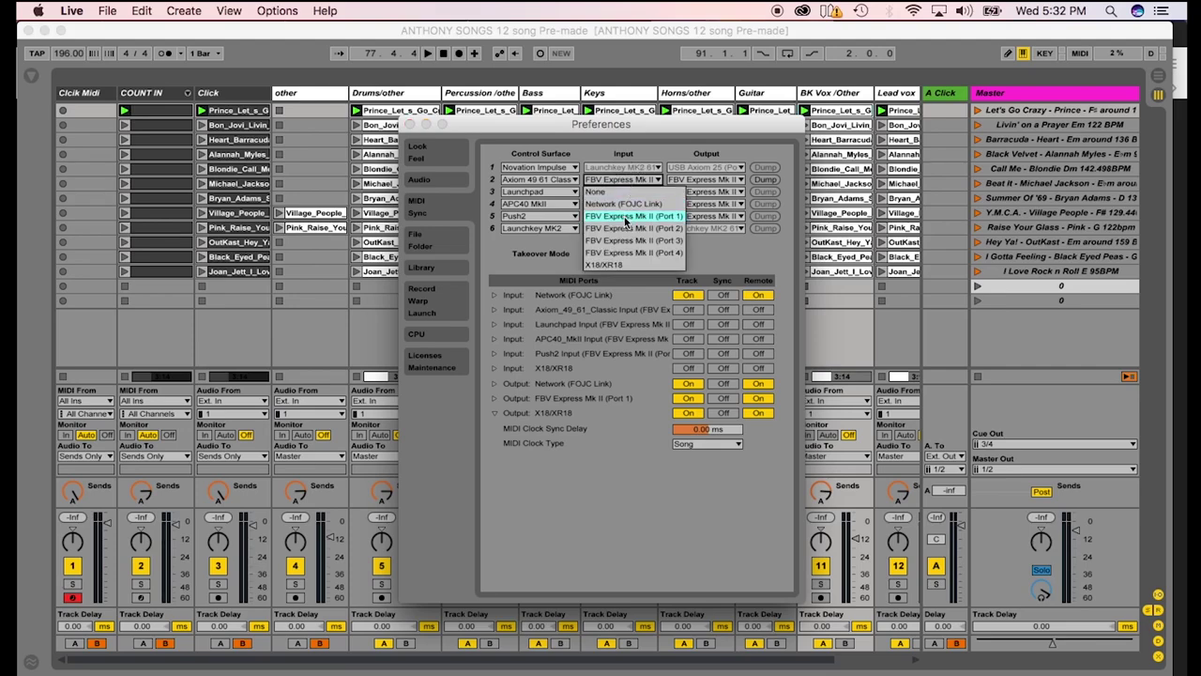
click(626, 217)
click(690, 180)
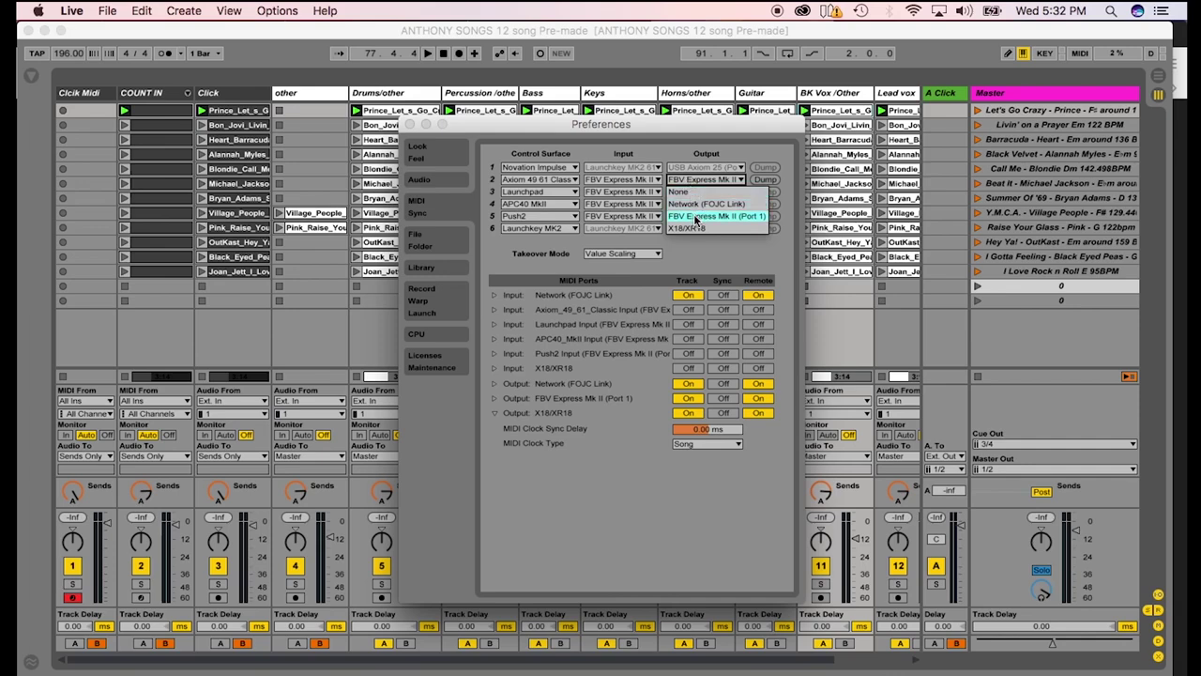
click(696, 217)
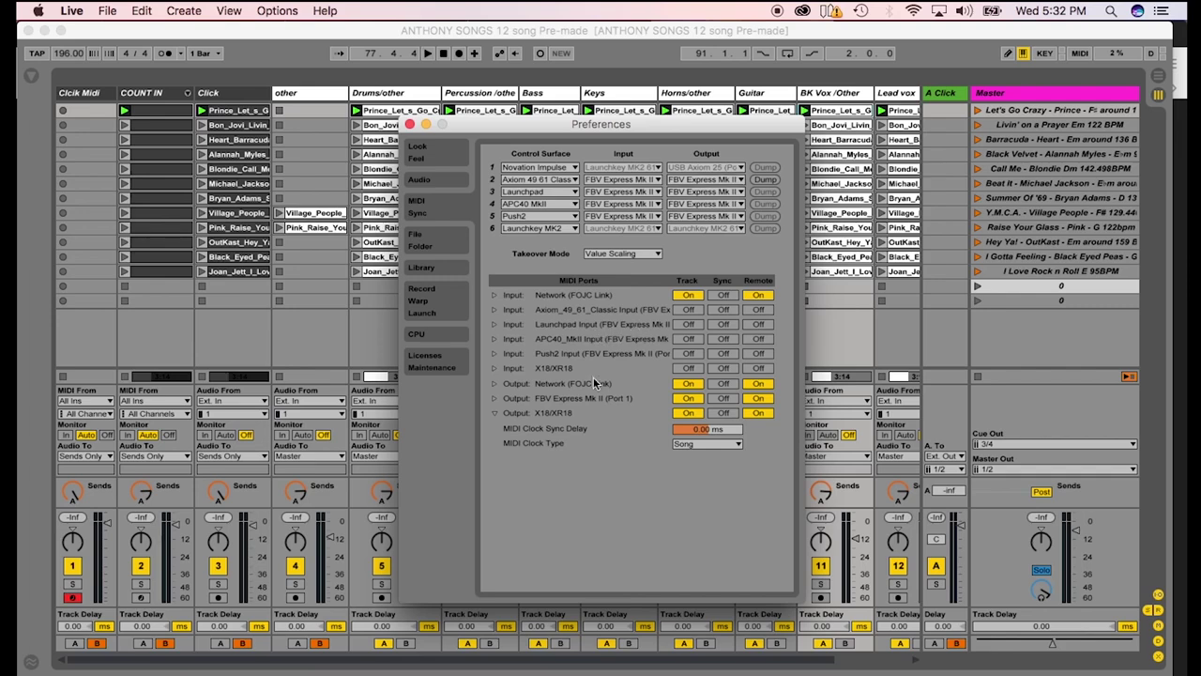
Step: Enable Track for the APC40 MkII and Push2 inputs, Remote for APC40 MkII, and close Preferences
click(688, 339)
click(689, 354)
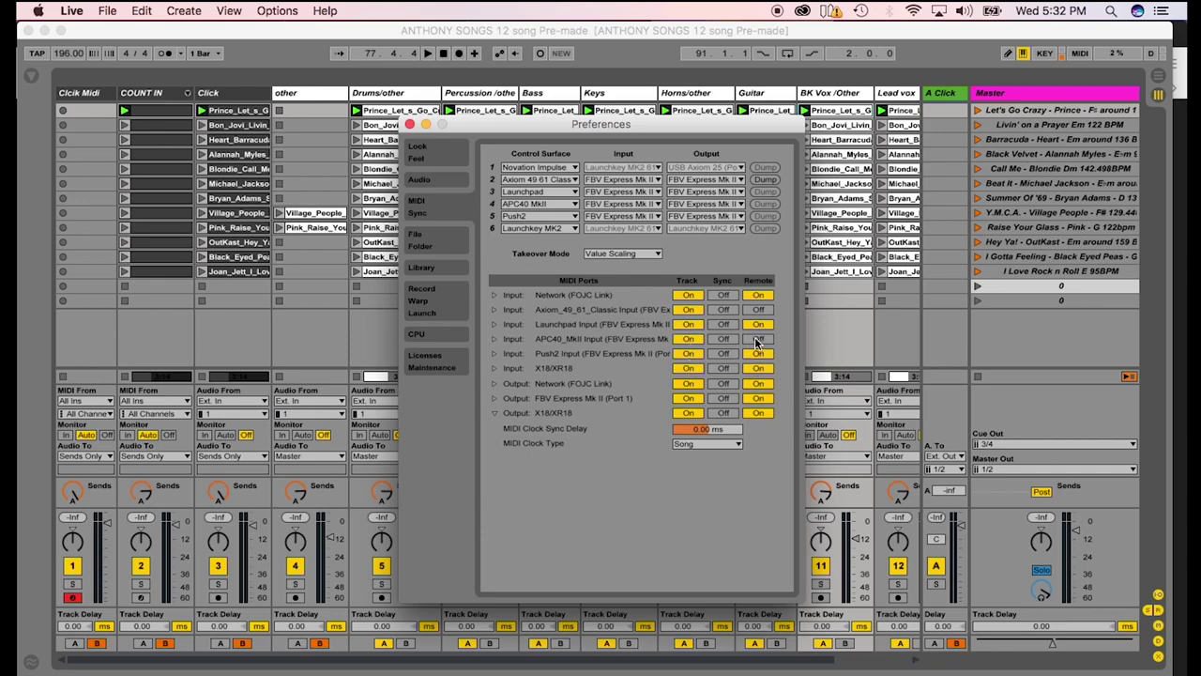
click(757, 340)
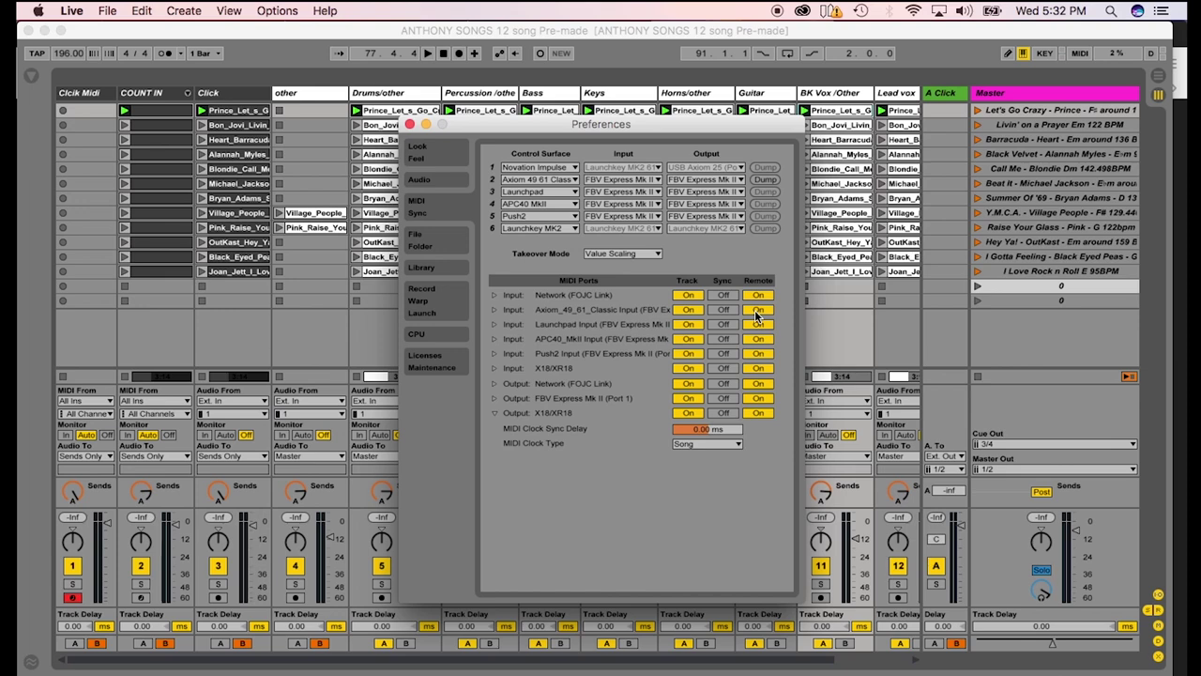
click(408, 125)
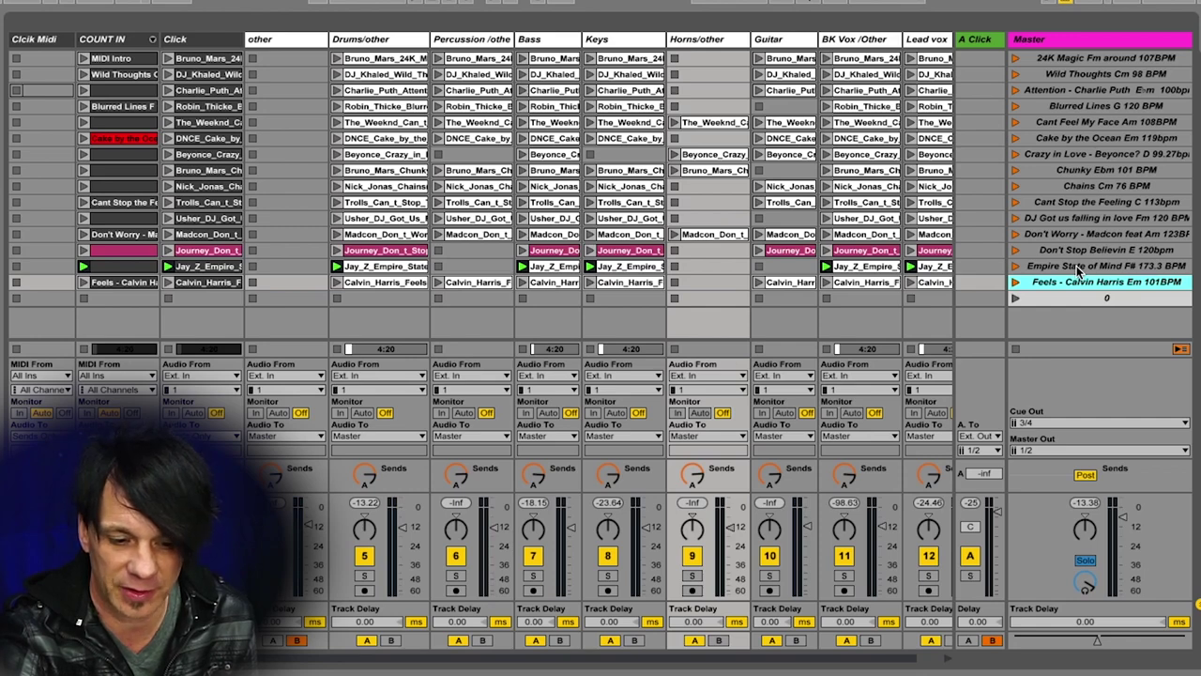
Step: Step the scene selection up and down the song list, settling around Chains Cm 76 BPM
key(Up)
key(Up)
key(Up)
key(Up)
key(Up)
key(Up)
key(Up)
key(Up)
key(Up)
key(Down)
key(Down)
key(Down)
key(Up)
key(Down)
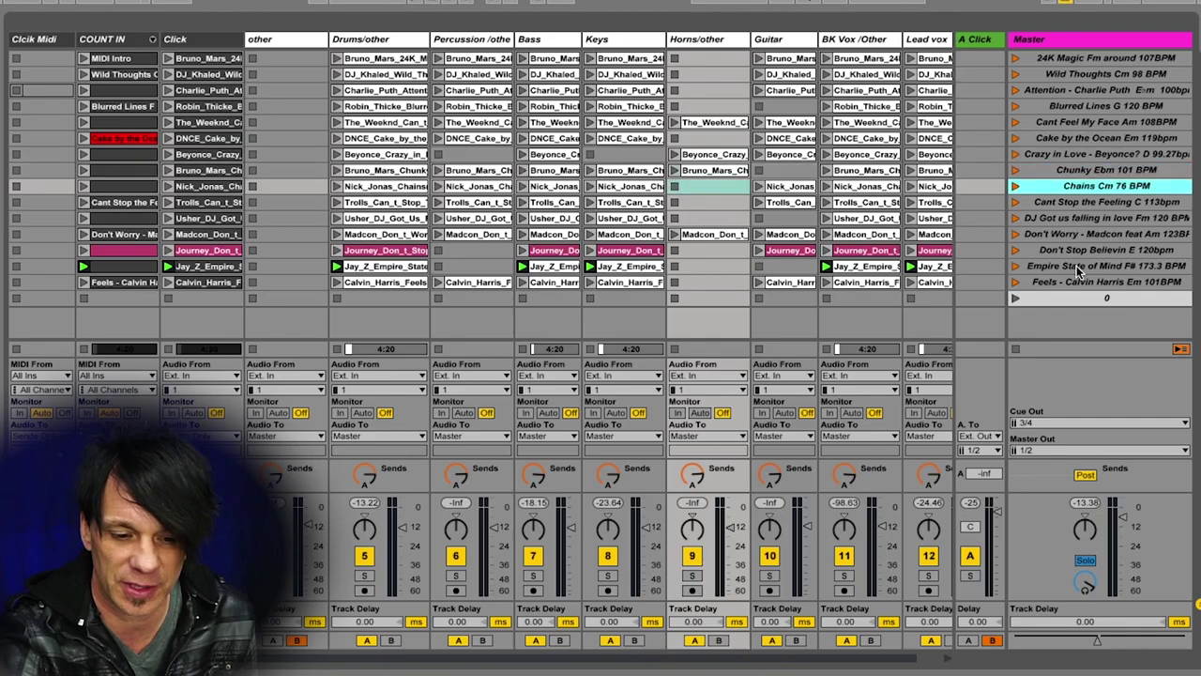
key(Down)
key(Up)
key(Up)
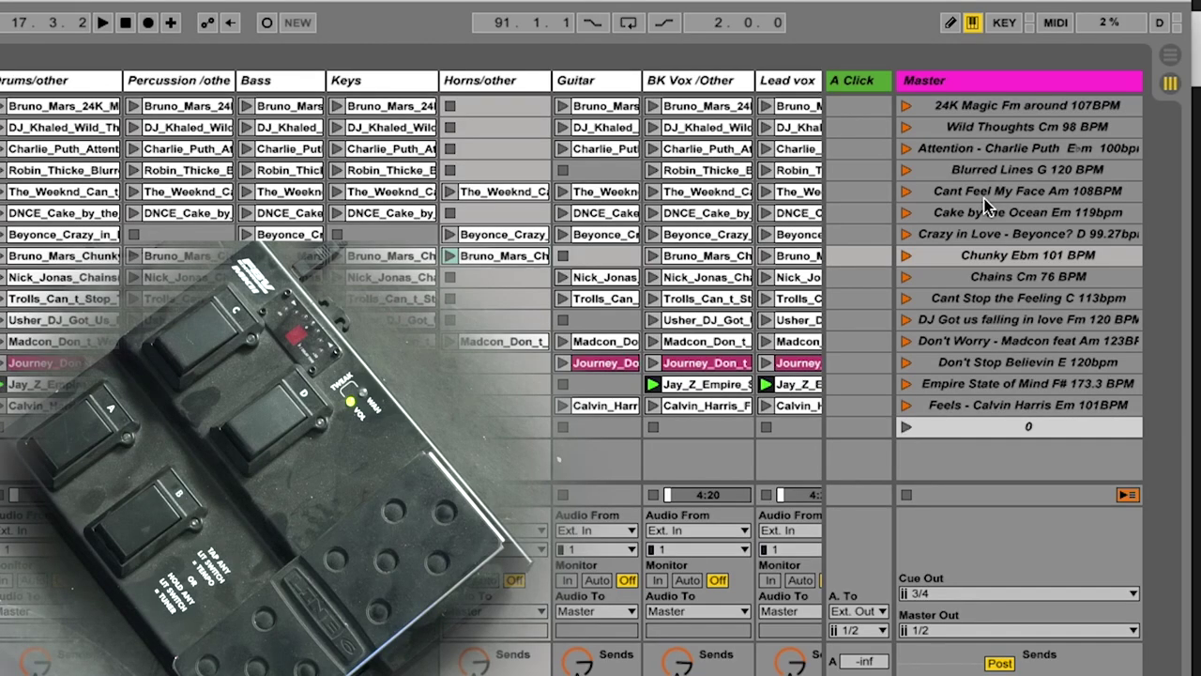
Step: In MIDI Map Mode, assign an FBV footswitch to the global Stop button
click(1055, 25)
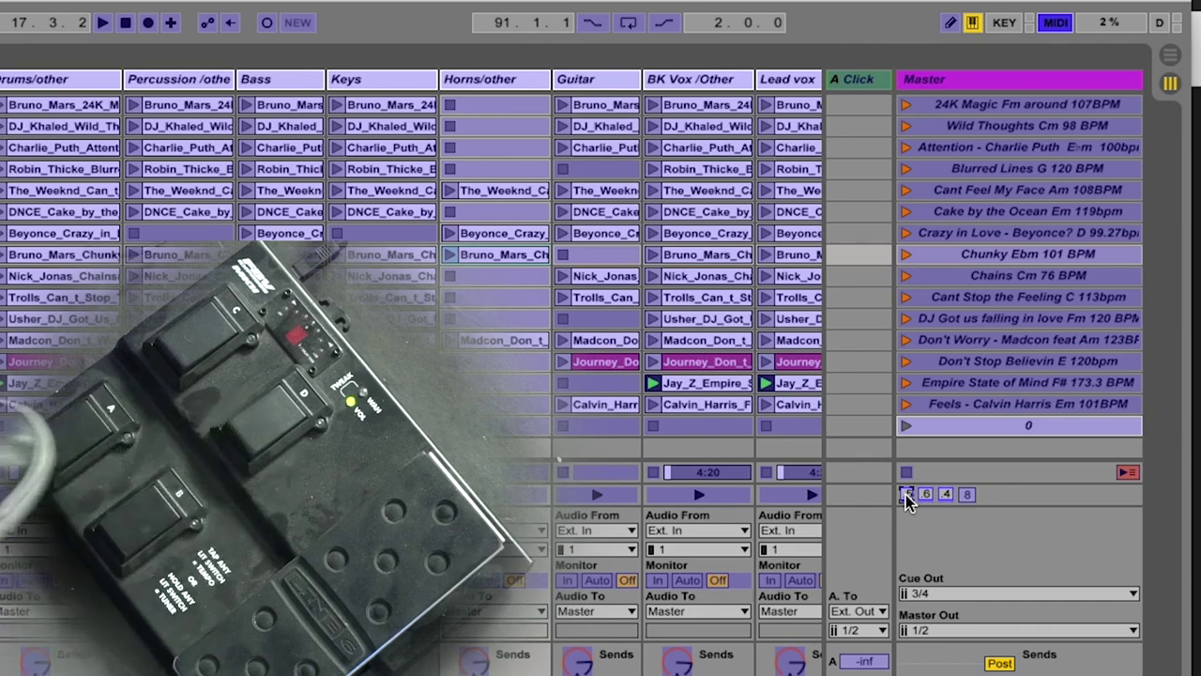
click(126, 23)
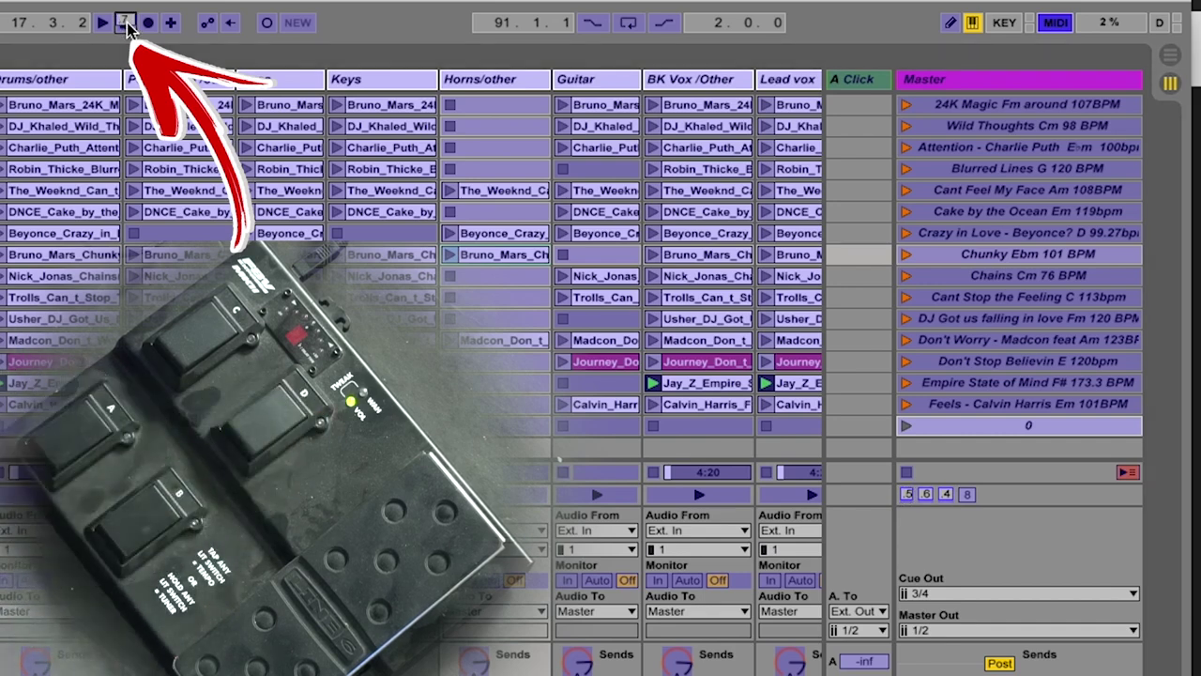
click(1050, 28)
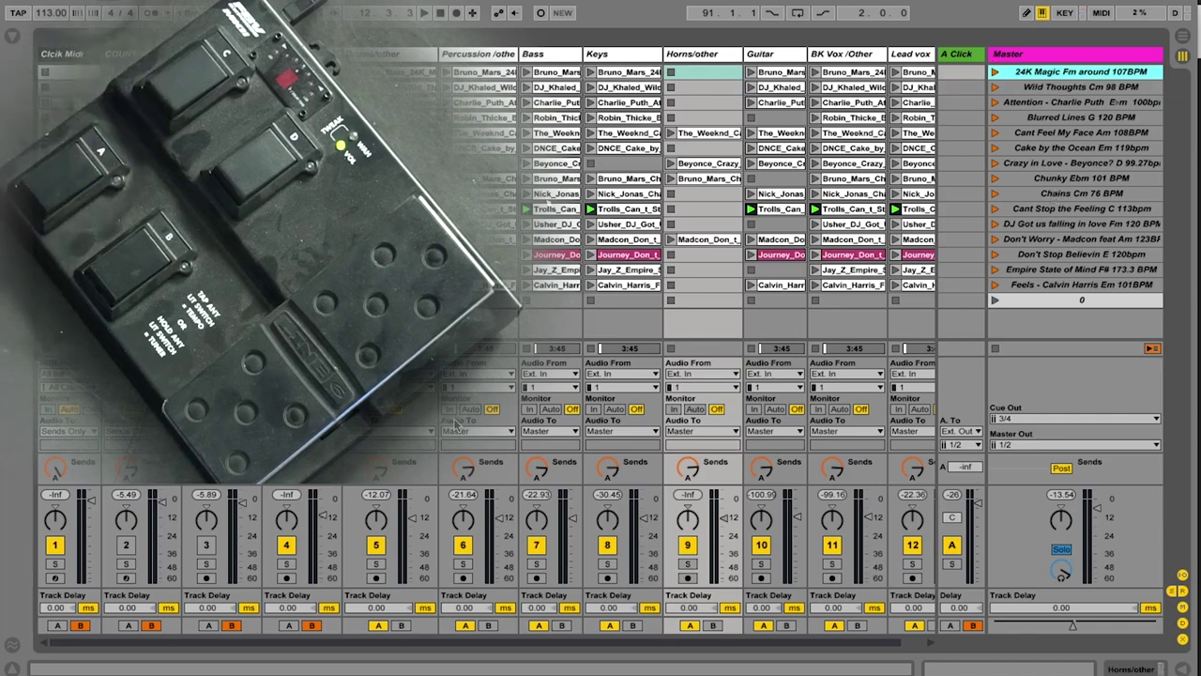
Step: Turn Track 3 and Track 2 back on with their activator buttons
click(209, 545)
click(125, 546)
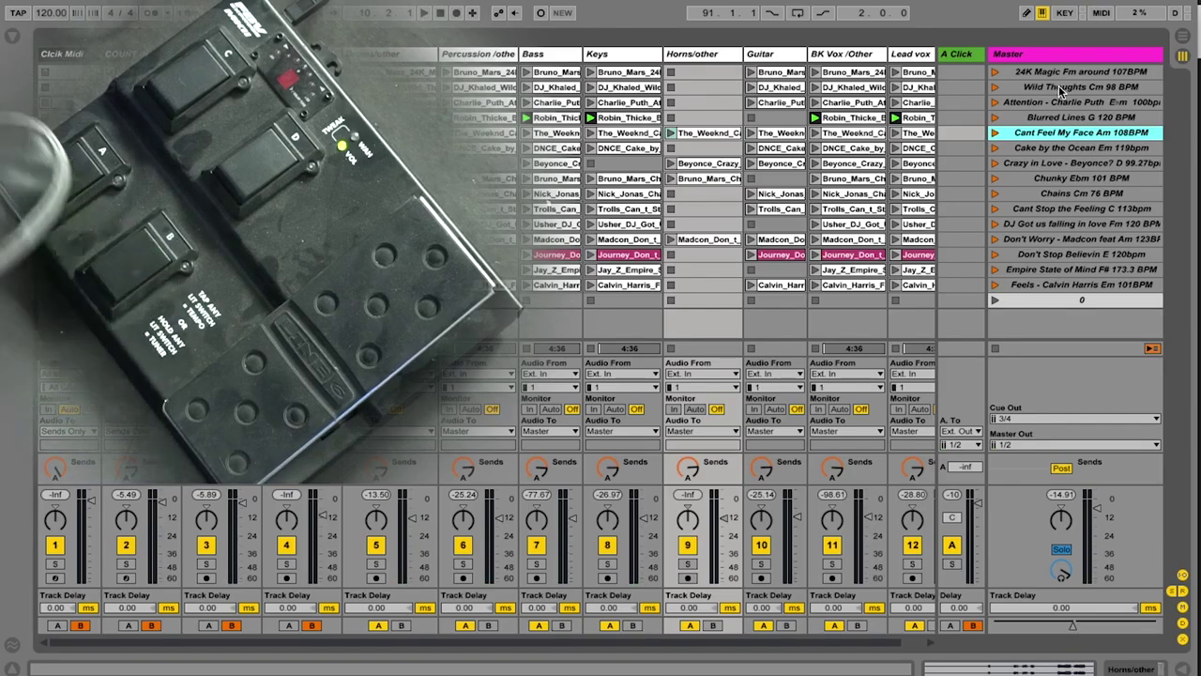
Step: In Map Mode, reassign footswitch B (channel 1 CC 65) to another Master scene control
click(1101, 12)
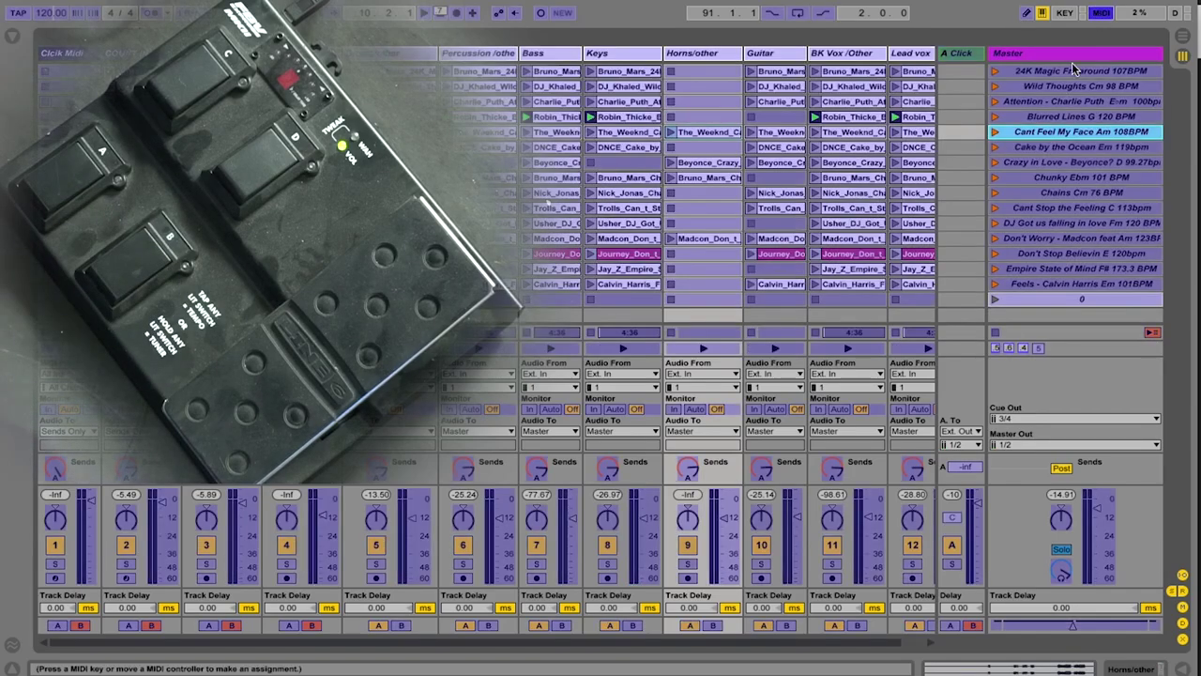
right_click(997, 350)
click(1000, 356)
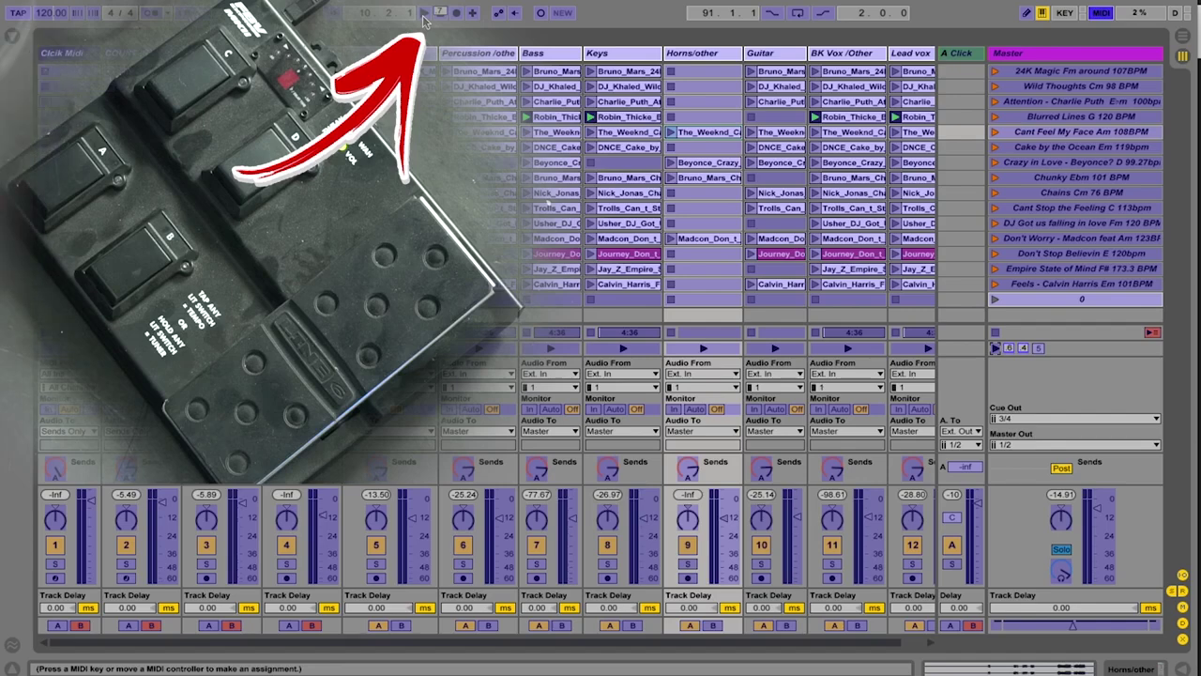
right_click(996, 347)
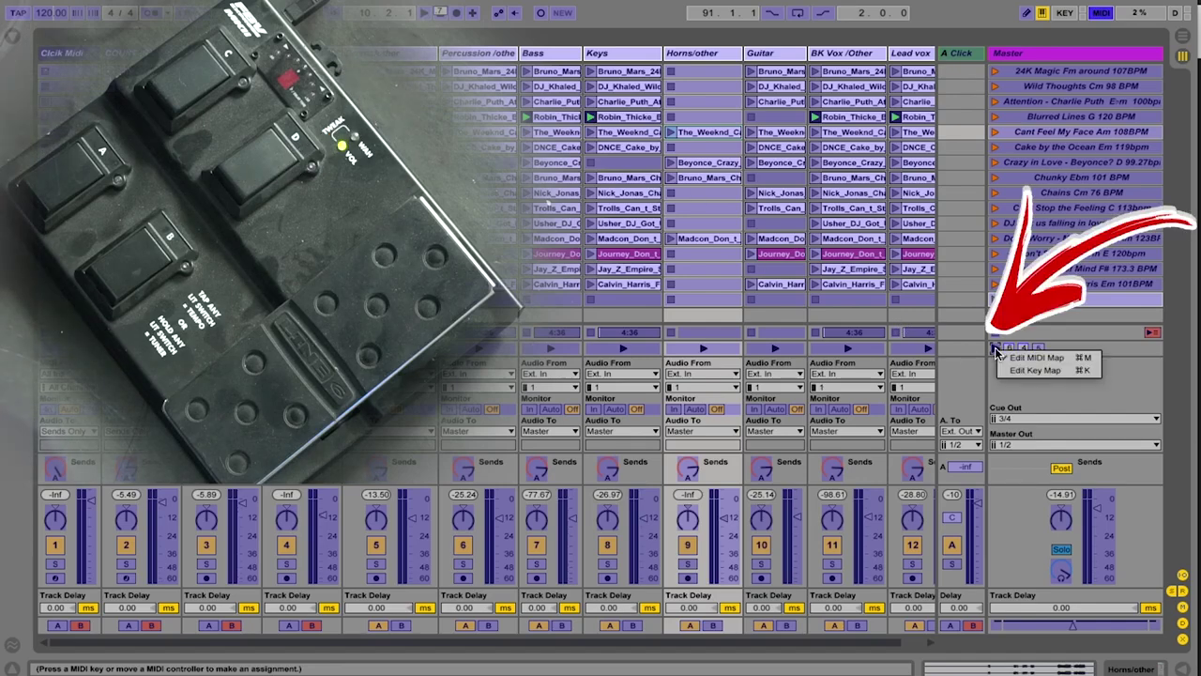
click(997, 353)
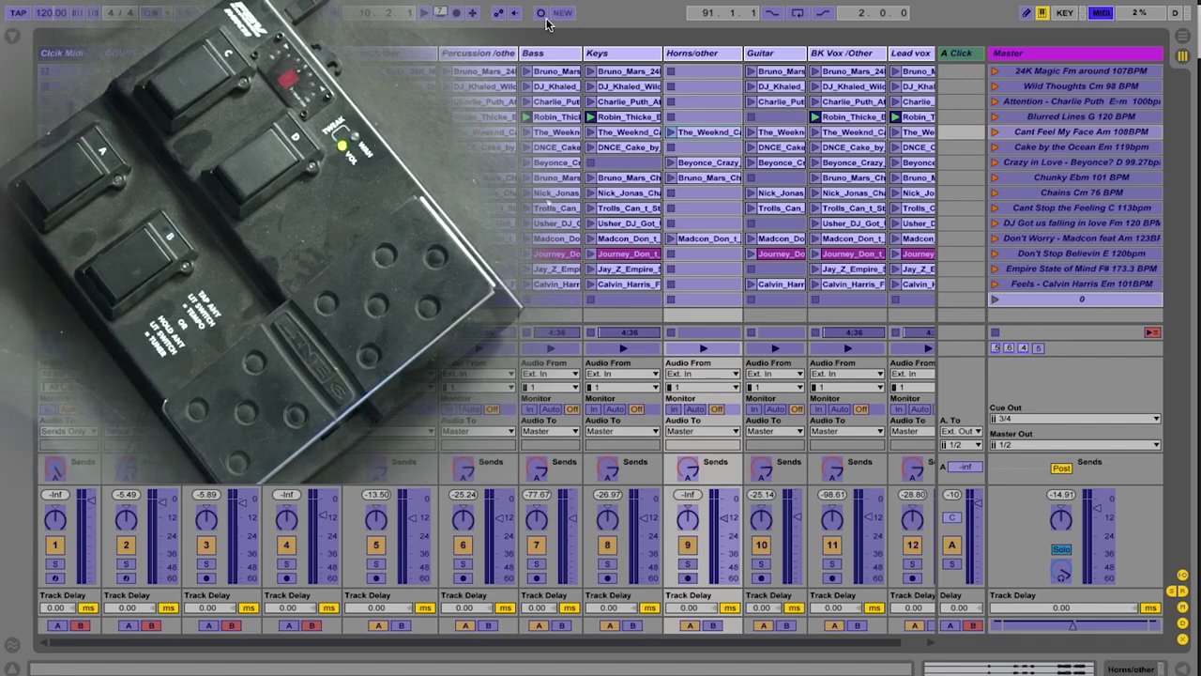
click(1101, 13)
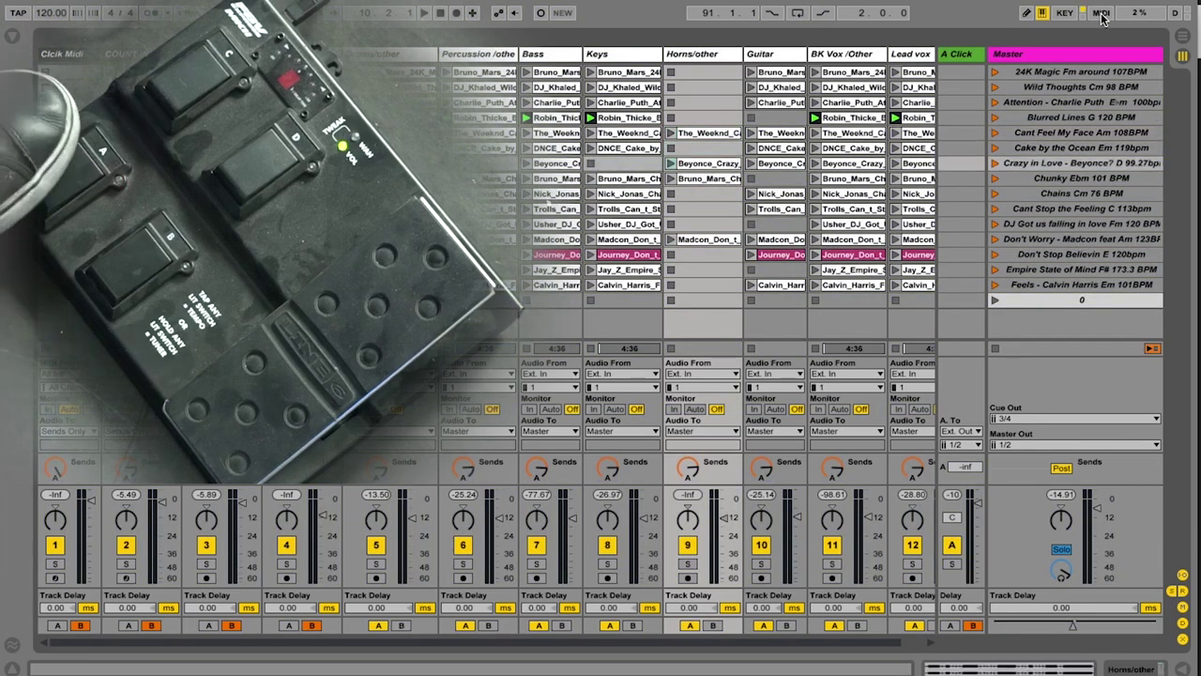